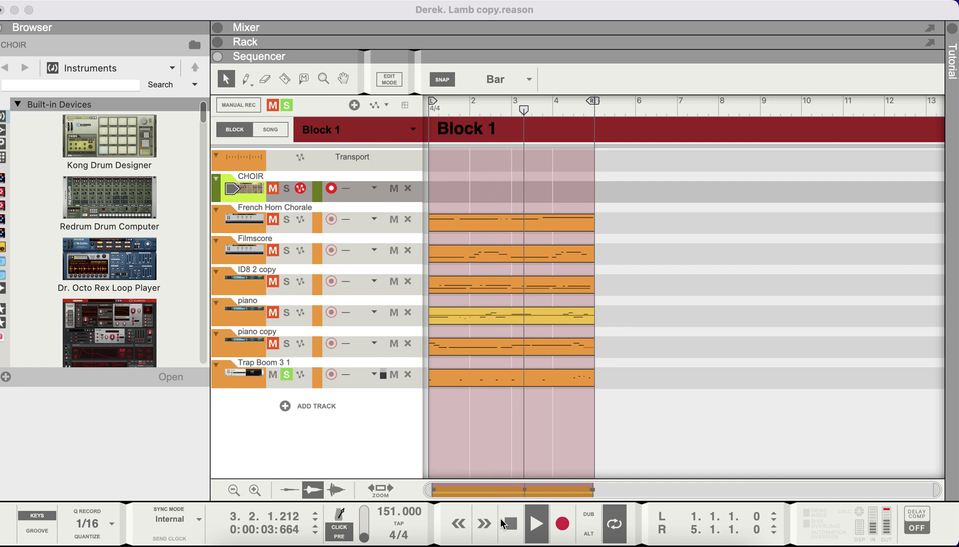
Step: Stop playback, then start a MIDI file export and cancel it
{"action": "left_click", "coordinate": [509, 525]}
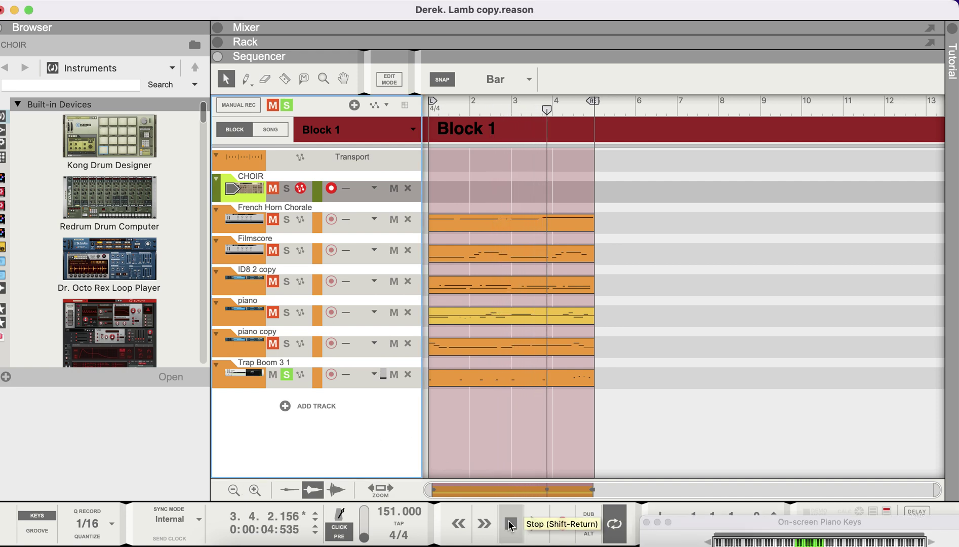
{"action": "left_click", "coordinate": [94, 0]}
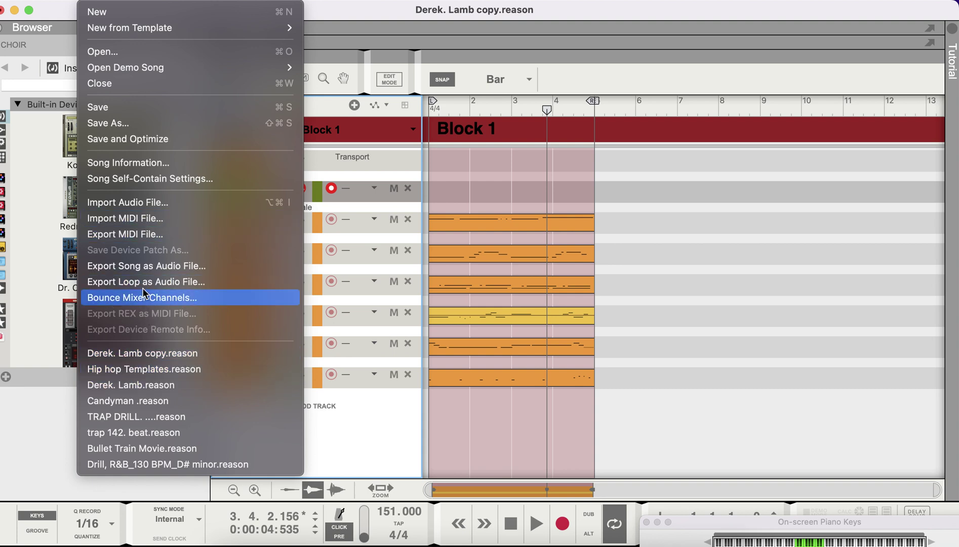
{"action": "left_click", "coordinate": [143, 235]}
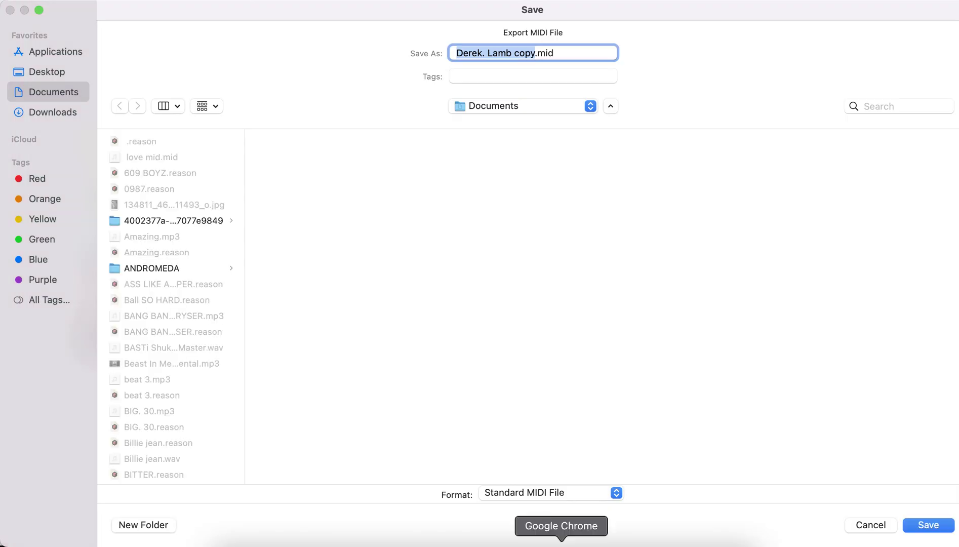
{"action": "left_click", "coordinate": [881, 526]}
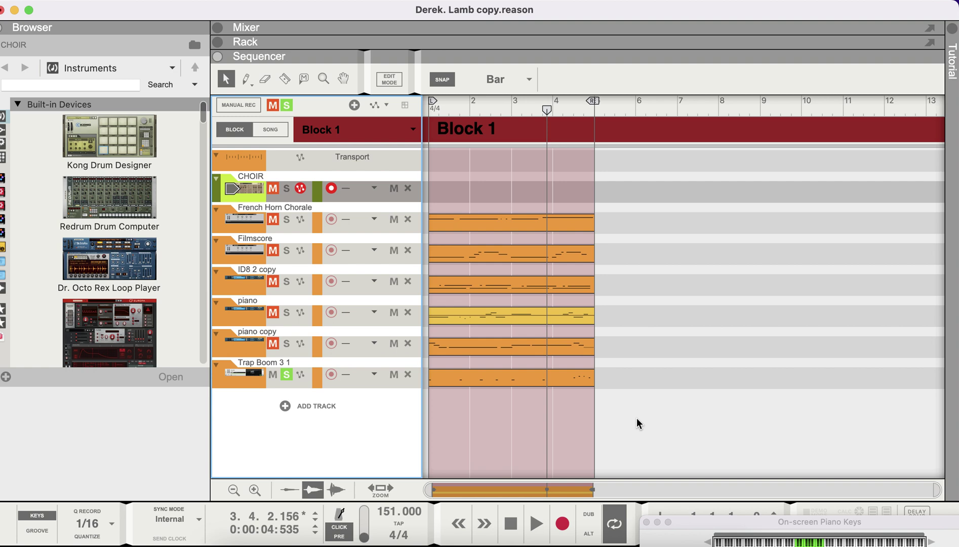
Step: Unmute and solo the piano copy, piano, ID8 2 copy, Filmscore and French Horn Chorale tracks
{"action": "left_click", "coordinate": [276, 345]}
{"action": "left_click", "coordinate": [287, 344]}
{"action": "left_click", "coordinate": [286, 324]}
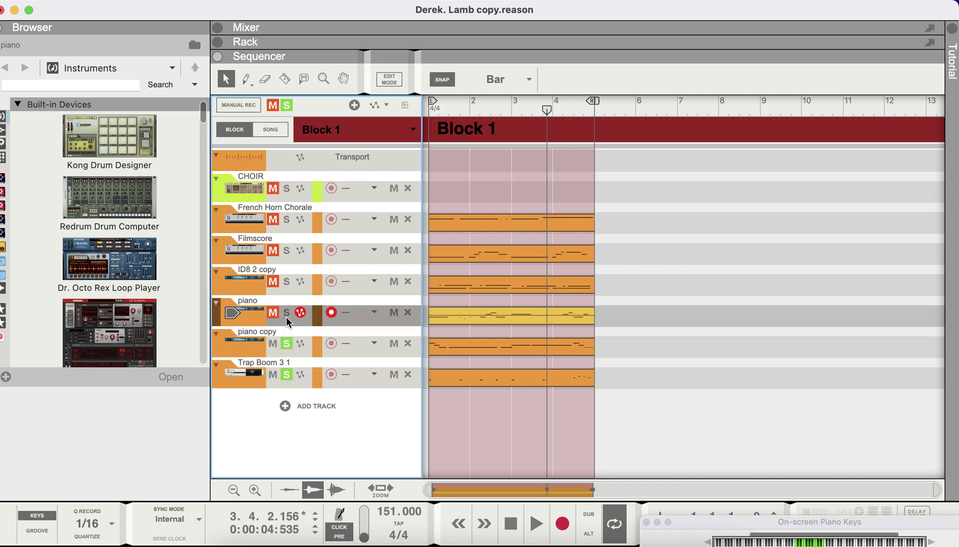
{"action": "left_click", "coordinate": [287, 312]}
{"action": "left_click", "coordinate": [286, 280]}
{"action": "left_click", "coordinate": [287, 250]}
{"action": "left_click", "coordinate": [286, 219]}
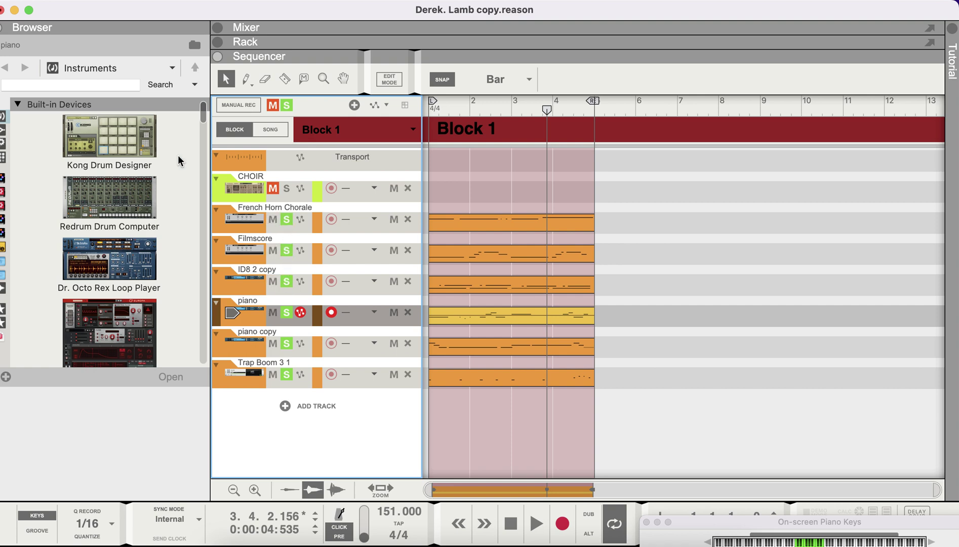
{"action": "left_click", "coordinate": [90, 0]}
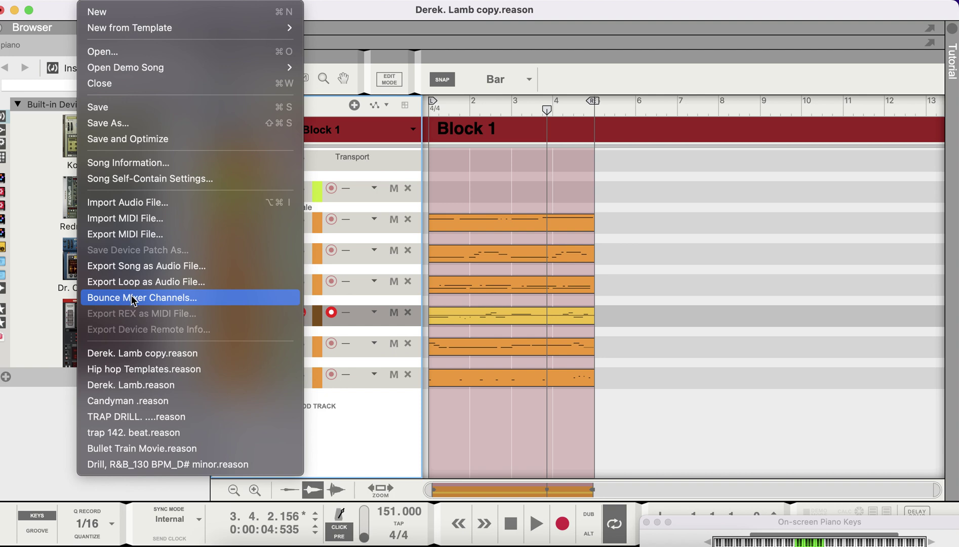
Step: Save the song's MIDI export as 'DL. MIDI LOOPS' in Documents
{"action": "left_click", "coordinate": [134, 234]}
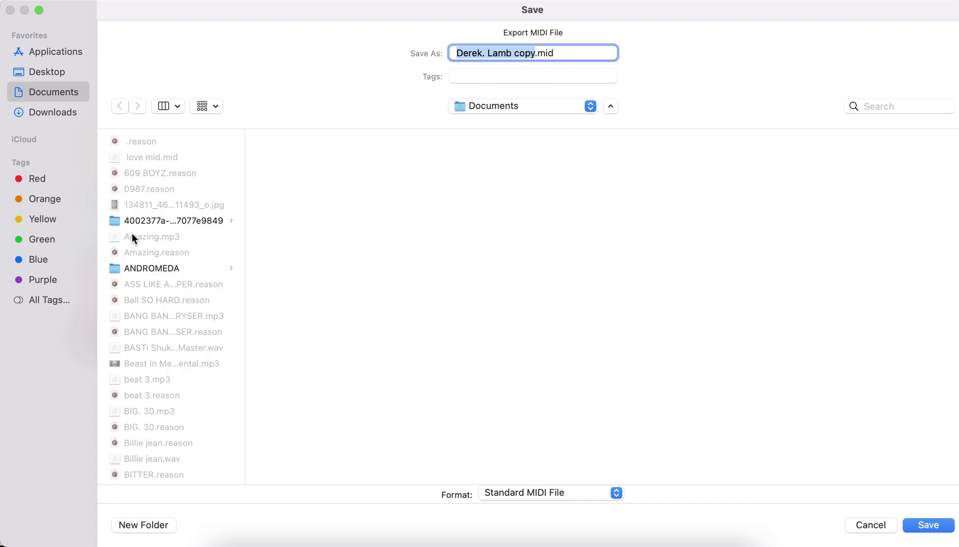
{"action": "left_click", "coordinate": [564, 48]}
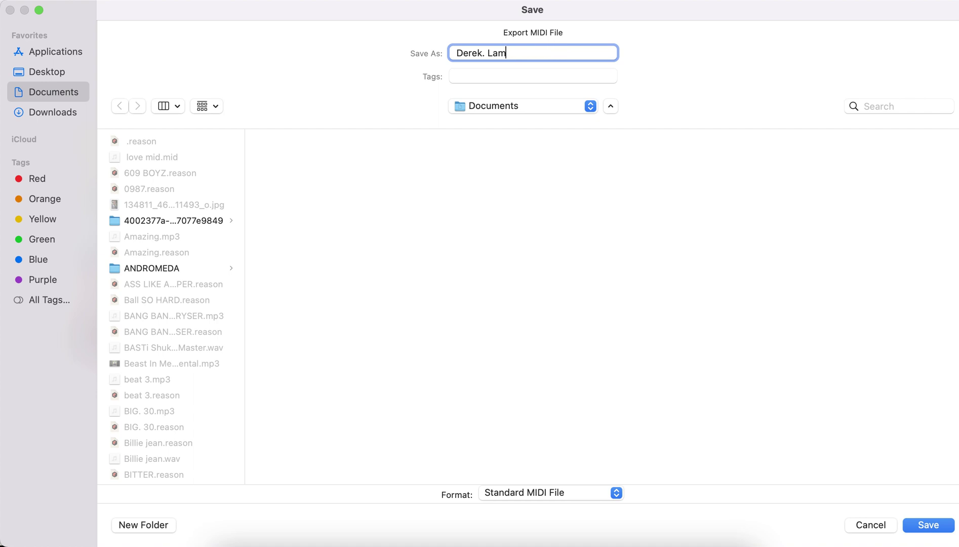
{"action": "key", "text": "BackSpace"}
{"action": "key", "text": "BackSpace"}
{"action": "key", "text": "BackSpace"}
{"action": "key", "text": "BackSpace"}
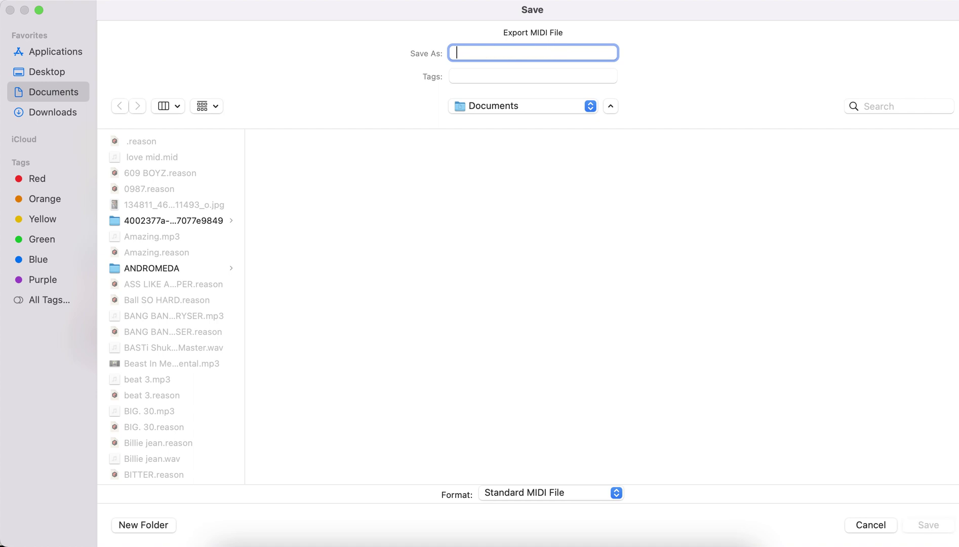
{"action": "type", "text": "dl"}
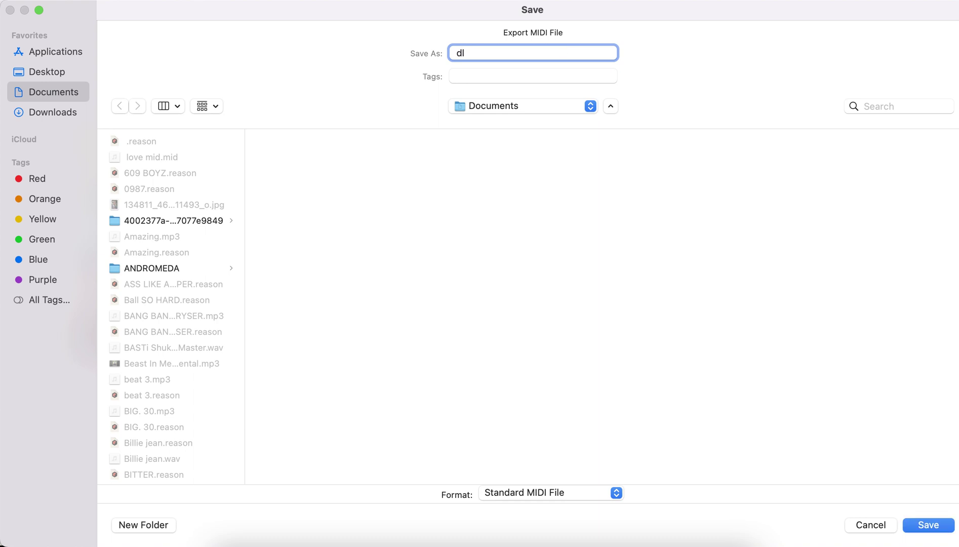
{"action": "key", "text": "BackSpace"}
{"action": "key", "text": "BackSpace"}
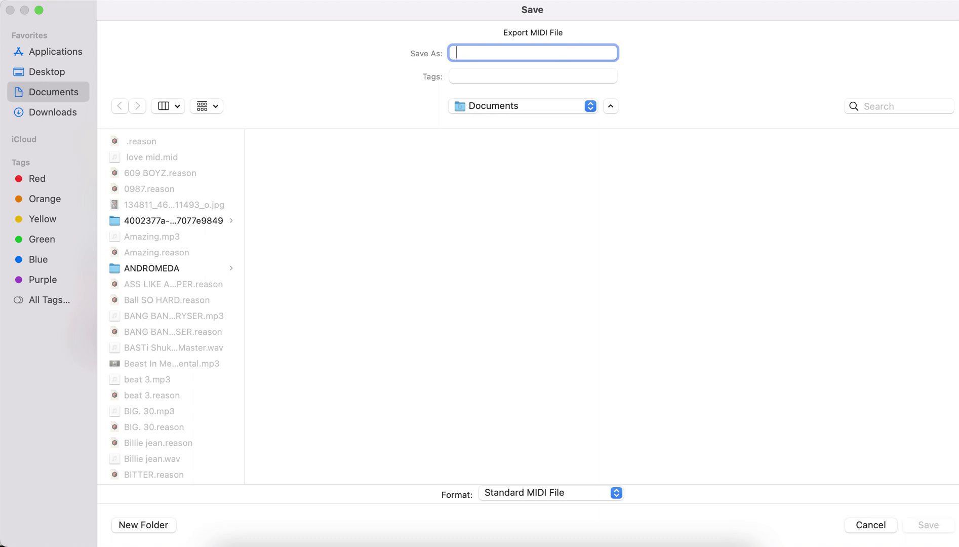
{"action": "type", "text": "DL. MIDI LOOPS"}
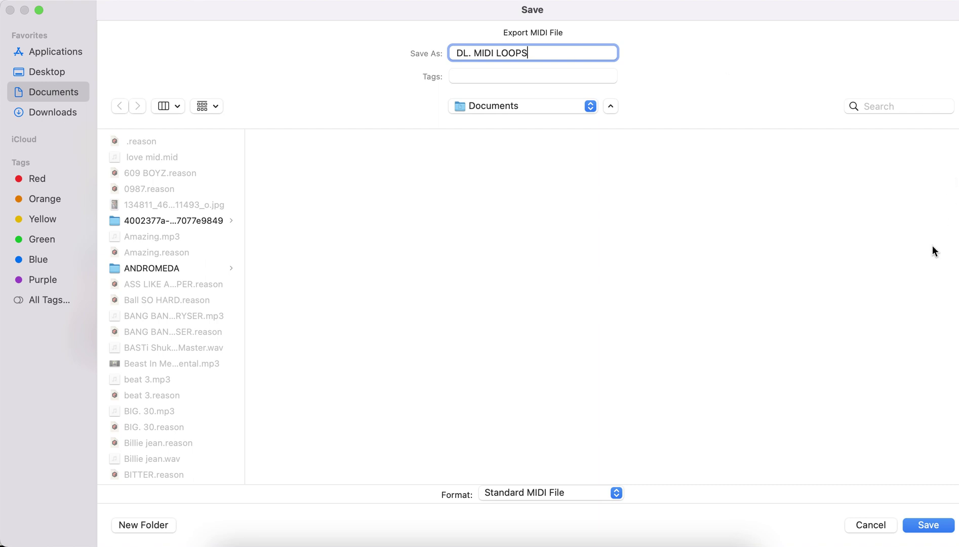
{"action": "left_click", "coordinate": [930, 526]}
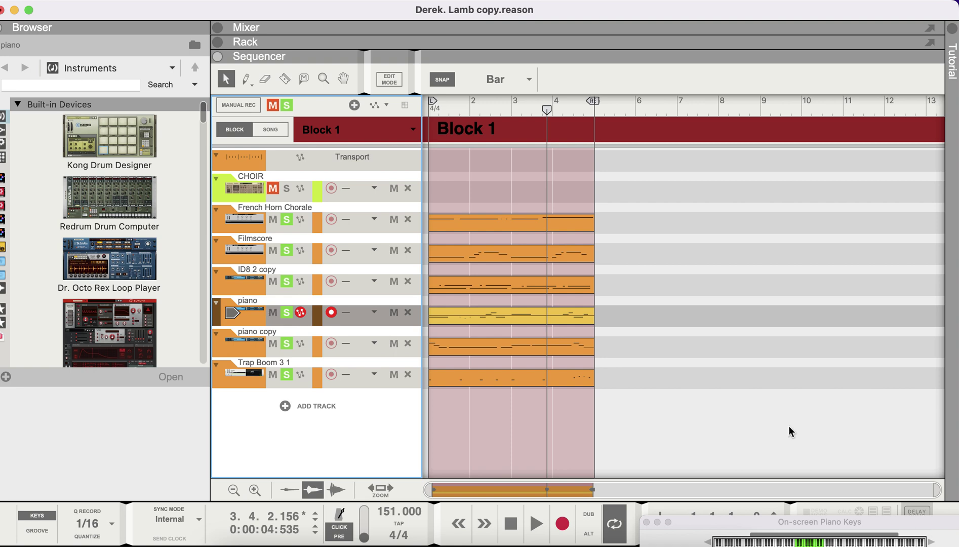
Step: Close the Reason song, saving its changes, and show Documents in Finder
{"action": "left_click", "coordinate": [2, 11]}
{"action": "left_click", "coordinate": [499, 234]}
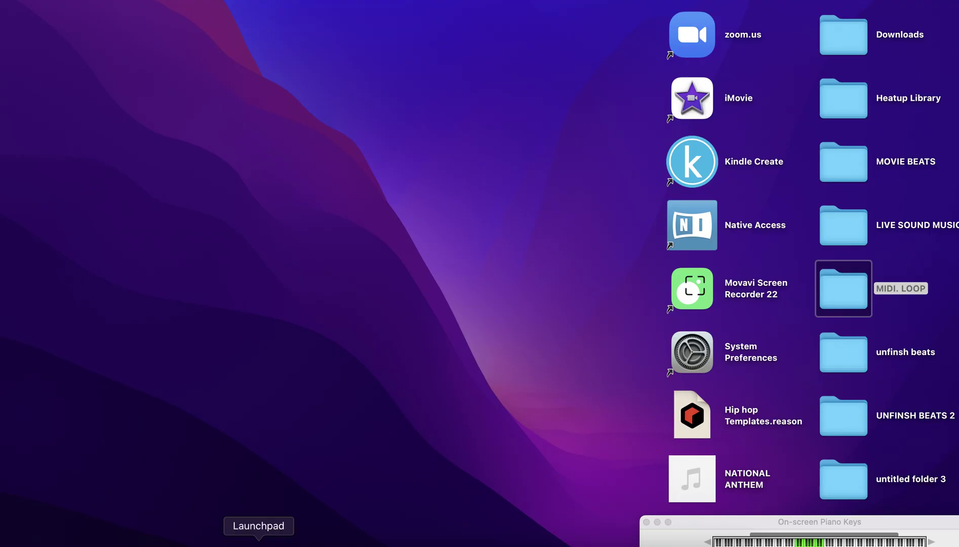
{"action": "left_click", "coordinate": [228, 543]}
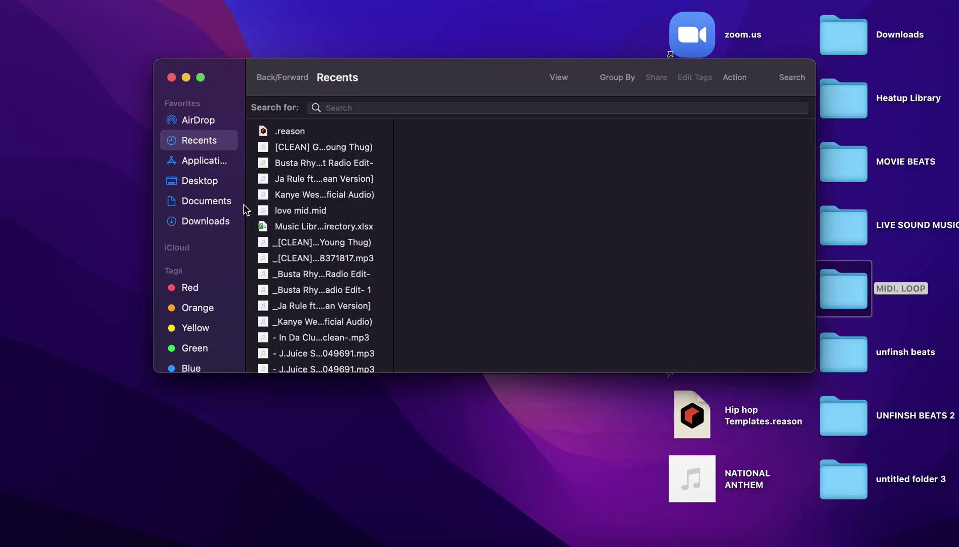
{"action": "left_click", "coordinate": [215, 199]}
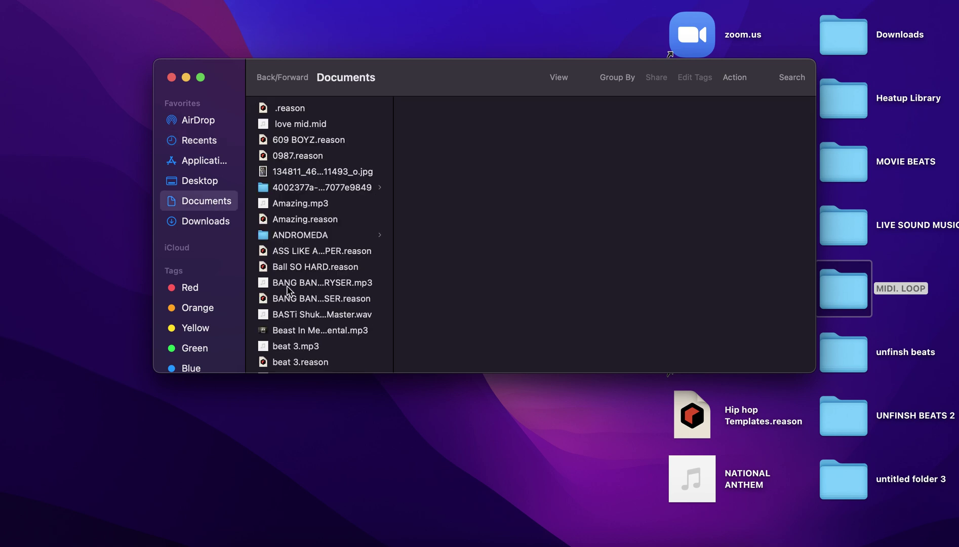
Step: Step down through the Documents files starting from beat 3.reason
{"action": "left_click", "coordinate": [320, 362]}
{"action": "key", "text": "Down"}
{"action": "key", "text": "Down"}
{"action": "key", "text": "Down"}
{"action": "key", "text": "Down"}
{"action": "key", "text": "Down"}
{"action": "key", "text": "Down"}
{"action": "key", "text": "Down"}
{"action": "key", "text": "Down"}
{"action": "key", "text": "Down"}
{"action": "key", "text": "Down"}
{"action": "key", "text": "Down"}
{"action": "key", "text": "Down"}
{"action": "key", "text": "Down"}
{"action": "key", "text": "Down"}
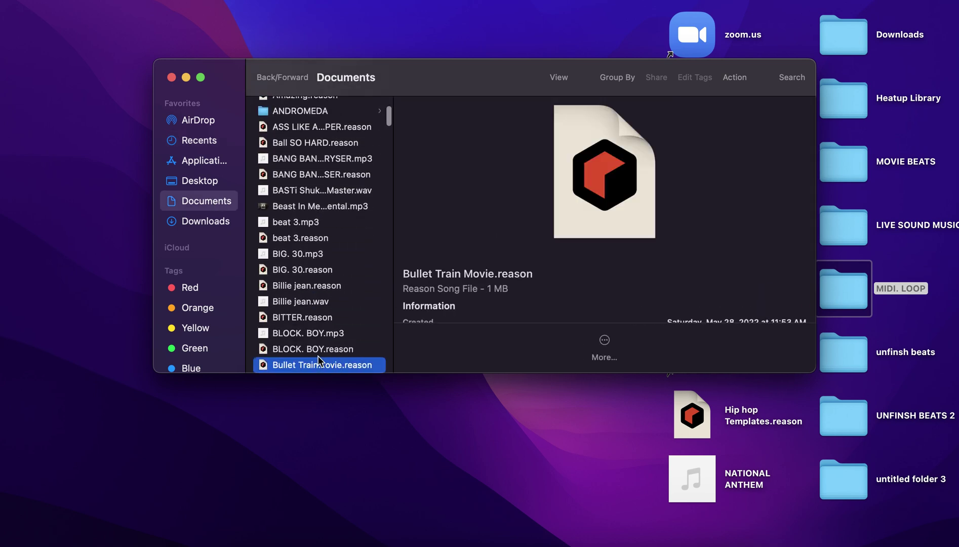
{"action": "key", "text": "Down"}
{"action": "key", "text": "Down"}
{"action": "key", "text": "Down"}
{"action": "key", "text": "Down"}
{"action": "key", "text": "Down"}
{"action": "key", "text": "Down"}
{"action": "key", "text": "Down"}
{"action": "key", "text": "Down"}
{"action": "key", "text": "Down"}
{"action": "key", "text": "Down"}
{"action": "key", "text": "Down"}
{"action": "key", "text": "Down"}
{"action": "key", "text": "Down"}
{"action": "key", "text": "Down"}
{"action": "key", "text": "Down"}
{"action": "key", "text": "Down"}
{"action": "key", "text": "Down"}
{"action": "key", "text": "Down"}
{"action": "key", "text": "Down"}
{"action": "key", "text": "Down"}
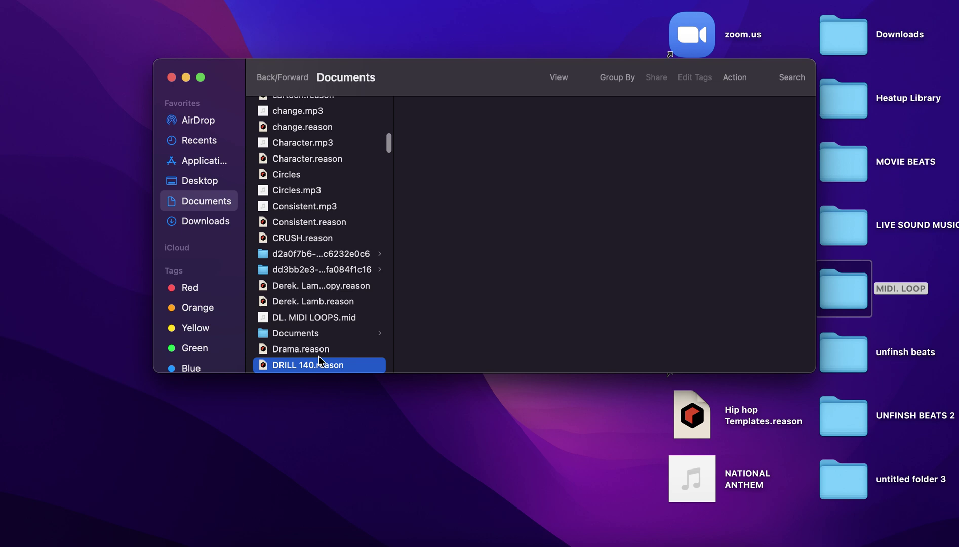
{"action": "key", "text": "Down"}
{"action": "key", "text": "Down"}
{"action": "key", "text": "Down"}
{"action": "key", "text": "Down"}
{"action": "key", "text": "Down"}
{"action": "key", "text": "Down"}
{"action": "key", "text": "Down"}
{"action": "key", "text": "Down"}
{"action": "key", "text": "Down"}
{"action": "key", "text": "Down"}
{"action": "key", "text": "Down"}
{"action": "key", "text": "Down"}
{"action": "key", "text": "Down"}
{"action": "key", "text": "Down"}
{"action": "key", "text": "Down"}
{"action": "key", "text": "Down"}
{"action": "key", "text": "Down"}
{"action": "key", "text": "Down"}
{"action": "key", "text": "Down"}
{"action": "key", "text": "Down"}
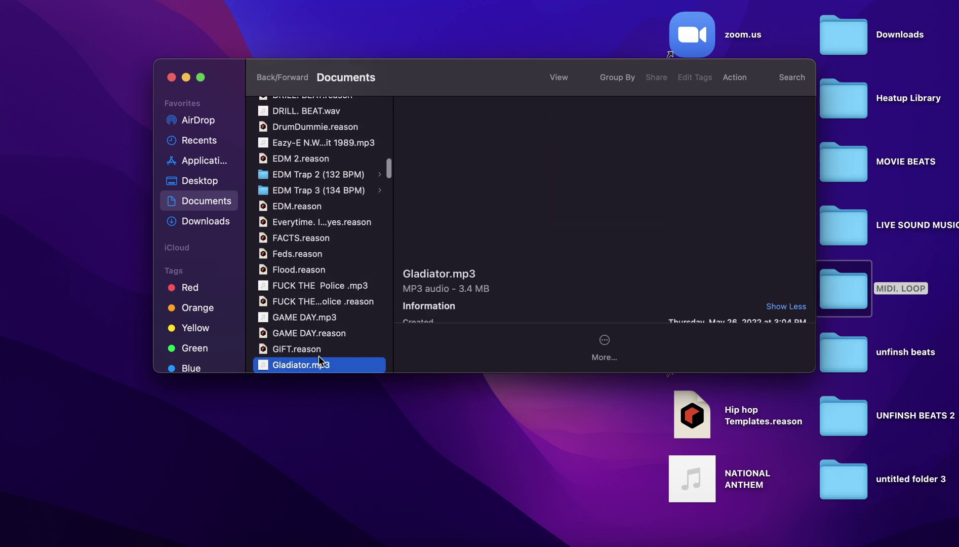
{"action": "key", "text": "Down"}
{"action": "key", "text": "Down"}
{"action": "key", "text": "Down"}
{"action": "key", "text": "Down"}
{"action": "key", "text": "Down"}
{"action": "key", "text": "Down"}
{"action": "key", "text": "Down"}
{"action": "key", "text": "Down"}
{"action": "key", "text": "Down"}
{"action": "key", "text": "Down"}
{"action": "key", "text": "Down"}
{"action": "key", "text": "Down"}
{"action": "key", "text": "Down"}
{"action": "key", "text": "Down"}
{"action": "key", "text": "Down"}
{"action": "key", "text": "Down"}
{"action": "key", "text": "Down"}
{"action": "key", "text": "Down"}
{"action": "key", "text": "Down"}
{"action": "key", "text": "Down"}
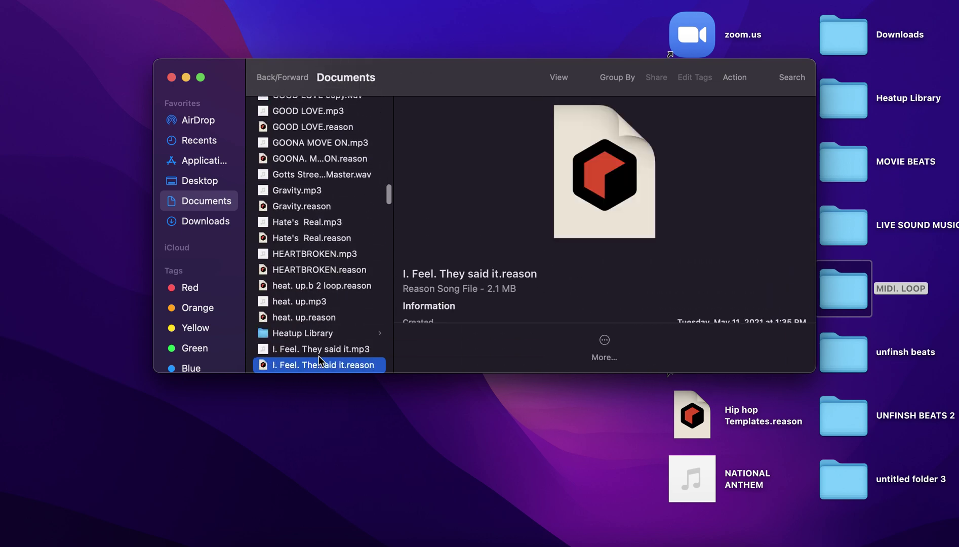
{"action": "key", "text": "Down"}
{"action": "key", "text": "Down"}
{"action": "key", "text": "Down"}
{"action": "key", "text": "Down"}
{"action": "key", "text": "Down"}
{"action": "key", "text": "Down"}
{"action": "key", "text": "Down"}
{"action": "key", "text": "Down"}
{"action": "key", "text": "Down"}
{"action": "key", "text": "Down"}
{"action": "key", "text": "Down"}
{"action": "key", "text": "Down"}
{"action": "key", "text": "Down"}
{"action": "key", "text": "Down"}
{"action": "key", "text": "Down"}
{"action": "key", "text": "Down"}
{"action": "key", "text": "Down"}
{"action": "key", "text": "Down"}
{"action": "key", "text": "Down"}
{"action": "key", "text": "Down"}
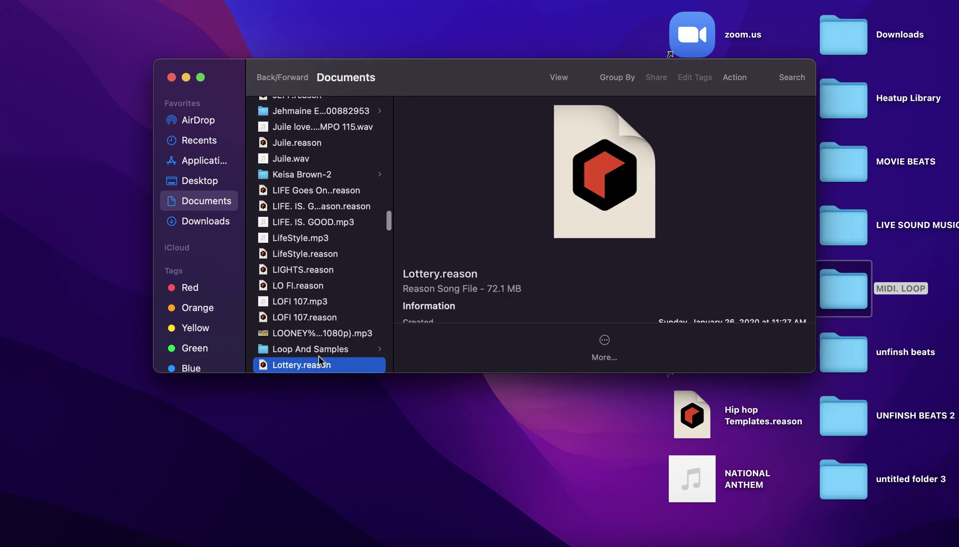
{"action": "key", "text": "Down"}
{"action": "key", "text": "Down"}
{"action": "key", "text": "Down"}
{"action": "key", "text": "Down"}
{"action": "key", "text": "Down"}
{"action": "key", "text": "Down"}
{"action": "key", "text": "Down"}
{"action": "key", "text": "Down"}
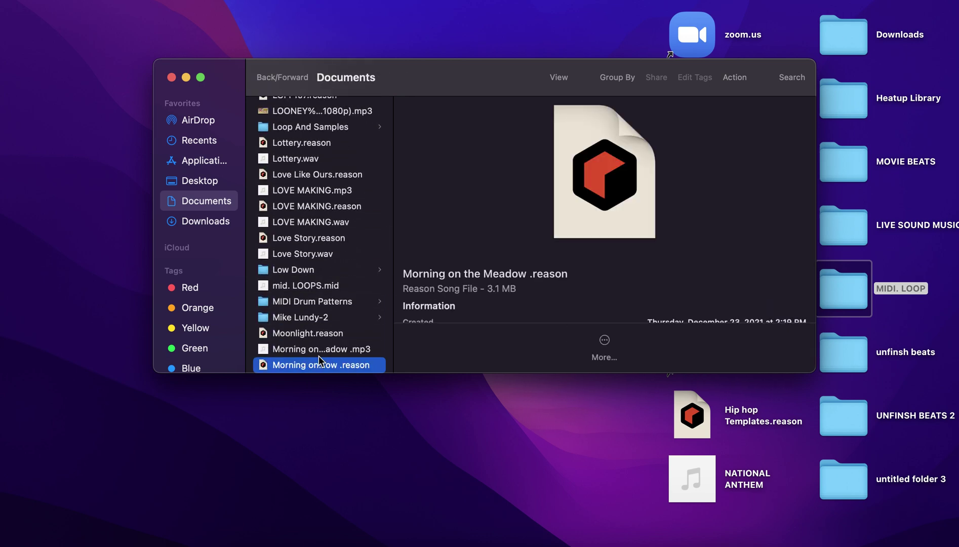
{"action": "key", "text": "Down"}
{"action": "key", "text": "Down"}
{"action": "key", "text": "Down"}
{"action": "key", "text": "Down"}
{"action": "key", "text": "Down"}
{"action": "key", "text": "Down"}
{"action": "key", "text": "Down"}
{"action": "key", "text": "Down"}
{"action": "key", "text": "Down"}
{"action": "key", "text": "Down"}
{"action": "key", "text": "Down"}
{"action": "key", "text": "Down"}
{"action": "key", "text": "Down"}
{"action": "key", "text": "Down"}
{"action": "key", "text": "Down"}
{"action": "key", "text": "Down"}
{"action": "key", "text": "Down"}
{"action": "key", "text": "Down"}
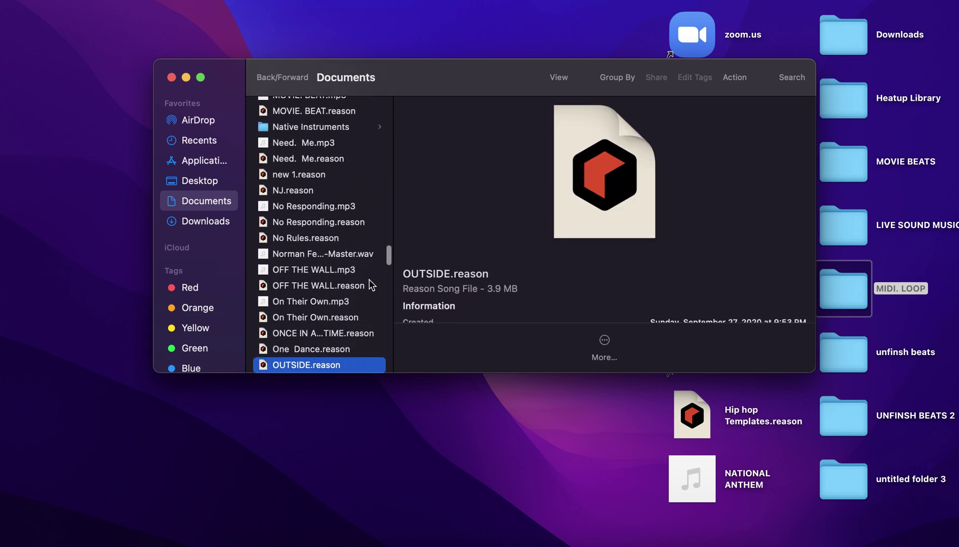
{"action": "mouse_move", "coordinate": [390, 256]}
{"action": "left_mouse_down"}
{"action": "mouse_move", "coordinate": [375, 398]}
{"action": "mouse_move", "coordinate": [392, 261]}
{"action": "left_mouse_up"}
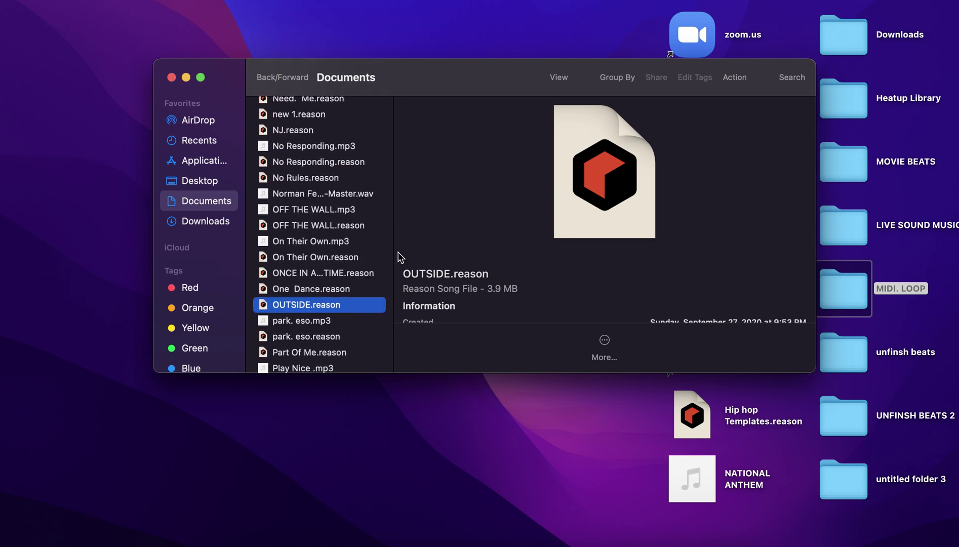
Step: Move back to DL. MIDI LOOPS.mid and open it in Reason
{"action": "key", "text": "Up"}
{"action": "key", "text": "Up"}
{"action": "key", "text": "Up"}
{"action": "key", "text": "Up"}
{"action": "key", "text": "Up"}
{"action": "key", "text": "Up"}
{"action": "key", "text": "Up"}
{"action": "key", "text": "Up"}
{"action": "key", "text": "Up"}
{"action": "key", "text": "Up"}
{"action": "key", "text": "Up"}
{"action": "key", "text": "Up"}
{"action": "key", "text": "Up"}
{"action": "key", "text": "Up"}
{"action": "key", "text": "Up"}
{"action": "key", "text": "Up"}
{"action": "key", "text": "Up"}
{"action": "key", "text": "Up"}
{"action": "key", "text": "Up"}
{"action": "key", "text": "Up"}
{"action": "key", "text": "Up"}
{"action": "key", "text": "Up"}
{"action": "key", "text": "Up"}
{"action": "key", "text": "Up"}
{"action": "key", "text": "Up"}
{"action": "key", "text": "Up"}
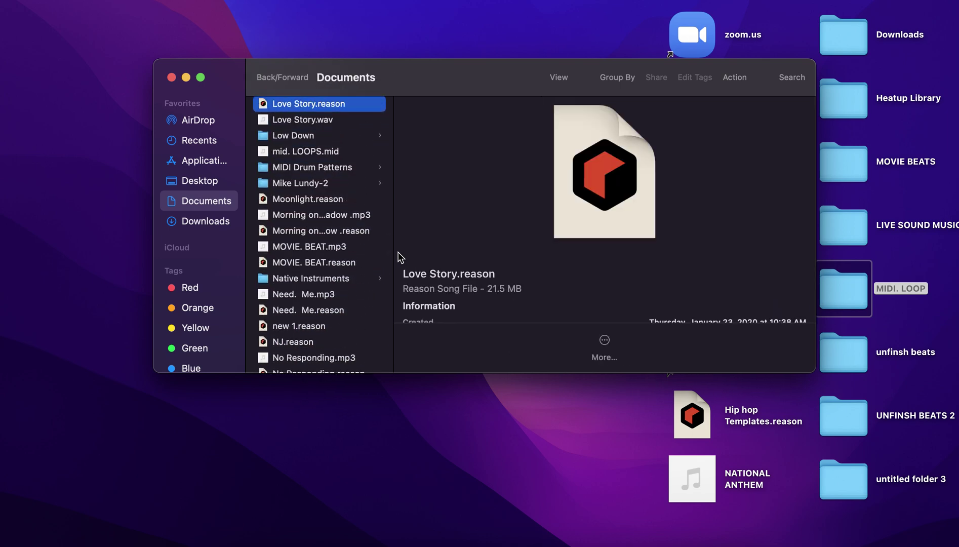
{"action": "key", "text": "Up"}
{"action": "key", "text": "Up"}
{"action": "key", "text": "Up"}
{"action": "key", "text": "Up"}
{"action": "key", "text": "Up"}
{"action": "key", "text": "Up"}
{"action": "key", "text": "Up"}
{"action": "key", "text": "Up"}
{"action": "key", "text": "Up"}
{"action": "key", "text": "Up"}
{"action": "key", "text": "Up"}
{"action": "key", "text": "Up"}
{"action": "key", "text": "Up"}
{"action": "key", "text": "Up"}
{"action": "key", "text": "Up"}
{"action": "key", "text": "Up"}
{"action": "key", "text": "Up"}
{"action": "key", "text": "Up"}
{"action": "key", "text": "Up"}
{"action": "key", "text": "Up"}
{"action": "key", "text": "Up"}
{"action": "key", "text": "Up"}
{"action": "key", "text": "Up"}
{"action": "key", "text": "Up"}
{"action": "key", "text": "Up"}
{"action": "key", "text": "Up"}
{"action": "key", "text": "Up"}
{"action": "key", "text": "Up"}
{"action": "key", "text": "Up"}
{"action": "key", "text": "Up"}
{"action": "key", "text": "Up"}
{"action": "key", "text": "Up"}
{"action": "key", "text": "Up"}
{"action": "key", "text": "Up"}
{"action": "key", "text": "Up"}
{"action": "key", "text": "Up"}
{"action": "key", "text": "Up"}
{"action": "key", "text": "Up"}
{"action": "key", "text": "Up"}
{"action": "key", "text": "Up"}
{"action": "key", "text": "Up"}
{"action": "key", "text": "Up"}
{"action": "key", "text": "Up"}
{"action": "key", "text": "Up"}
{"action": "key", "text": "Up"}
{"action": "key", "text": "Up"}
{"action": "key", "text": "Up"}
{"action": "key", "text": "Up"}
{"action": "key", "text": "Up"}
{"action": "key", "text": "Up"}
{"action": "key", "text": "Up"}
{"action": "key", "text": "Up"}
{"action": "key", "text": "Up"}
{"action": "key", "text": "Up"}
{"action": "key", "text": "Up"}
{"action": "key", "text": "Up"}
{"action": "key", "text": "Up"}
{"action": "key", "text": "Up"}
{"action": "key", "text": "Up"}
{"action": "key", "text": "Up"}
{"action": "key", "text": "Up"}
{"action": "key", "text": "Up"}
{"action": "key", "text": "Up"}
{"action": "key", "text": "Up"}
{"action": "key", "text": "Up"}
{"action": "key", "text": "Up"}
{"action": "key", "text": "Up"}
{"action": "key", "text": "Up"}
{"action": "key", "text": "Up"}
{"action": "key", "text": "Up"}
{"action": "key", "text": "Up"}
{"action": "key", "text": "Up"}
{"action": "key", "text": "Up"}
{"action": "key", "text": "Up"}
{"action": "key", "text": "Up"}
{"action": "key", "text": "Up"}
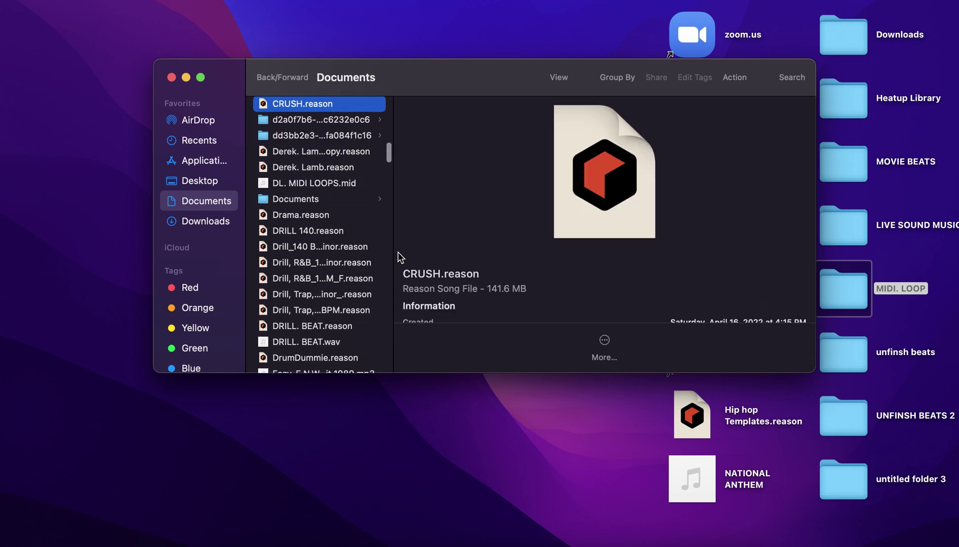
{"action": "key", "text": "Down"}
{"action": "key", "text": "Down"}
{"action": "key", "text": "Down"}
{"action": "key", "text": "Down"}
{"action": "key", "text": "Down"}
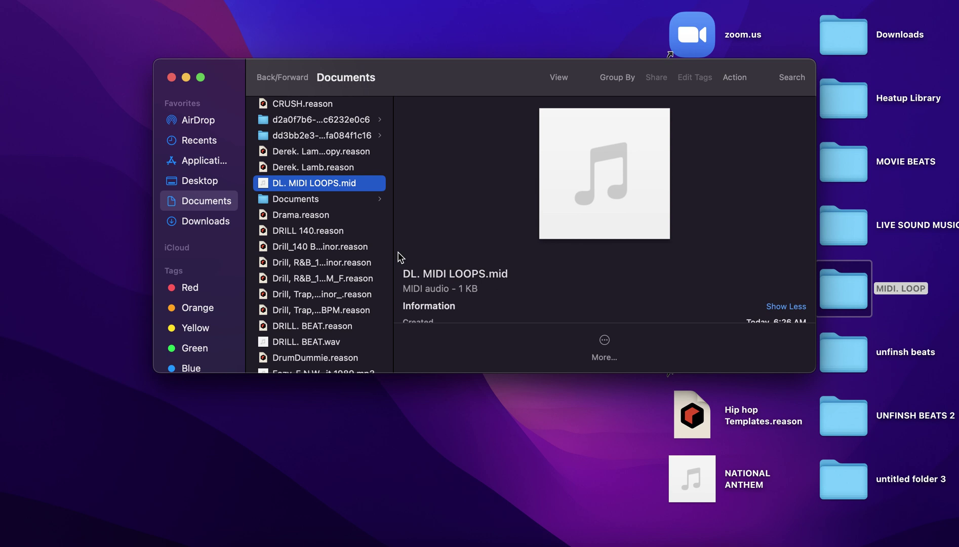
{"action": "double_click", "coordinate": [337, 185]}
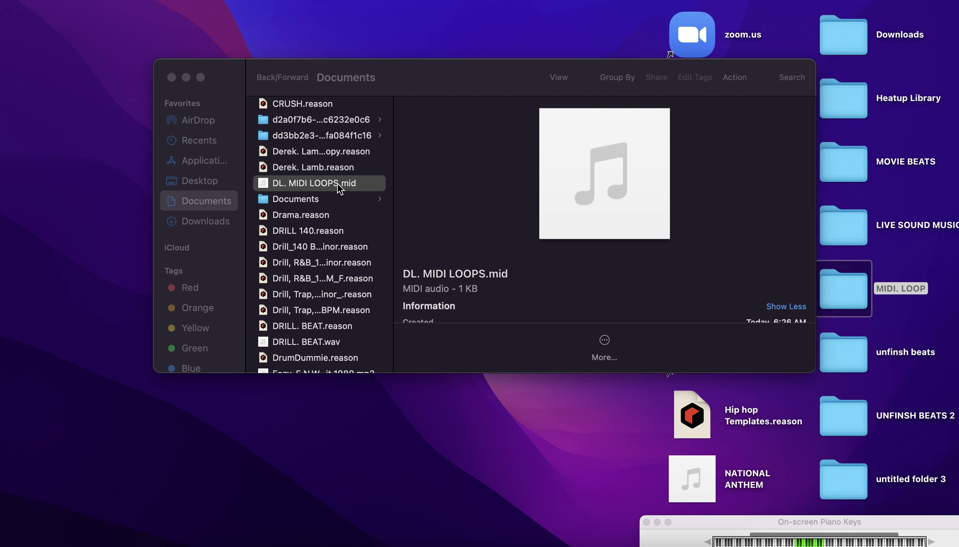
Step: Open DL. MIDI LOOPS.mid as a new Reason song and scroll down its tracks
{"action": "double_click", "coordinate": [337, 184]}
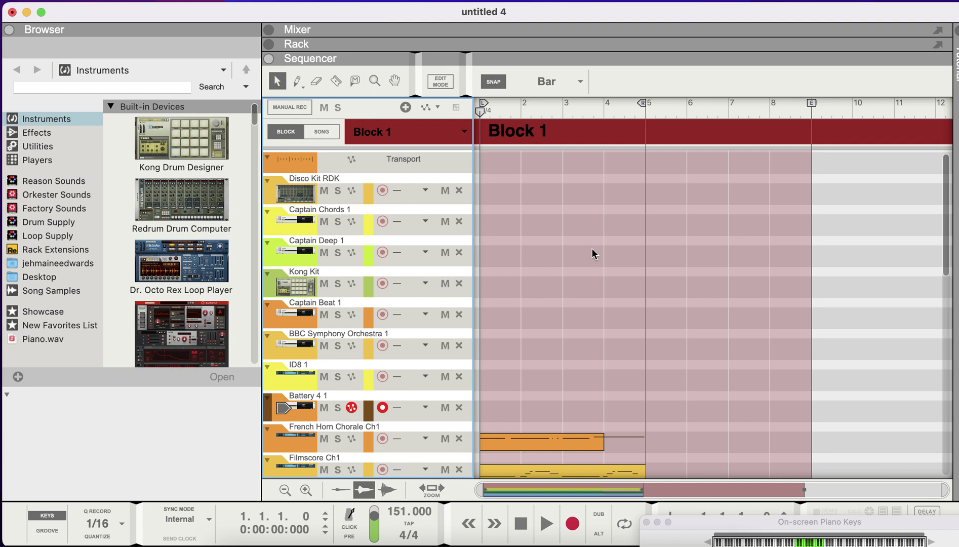
{"action": "left_click_drag", "start_coordinate": [948, 273], "coordinate": [955, 510]}
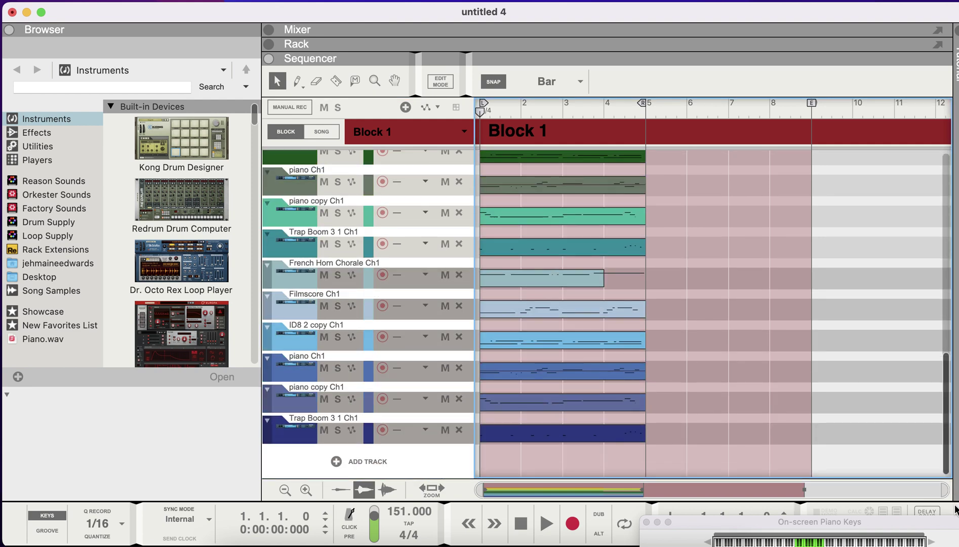
{"action": "left_click_drag", "start_coordinate": [955, 510], "coordinate": [957, 409]}
Step: Scroll through the imported Ch1 tracks of untitled 4, then close the song
{"action": "scroll", "coordinate": [607, 314], "scroll_direction": "up", "scroll_amount": 6}
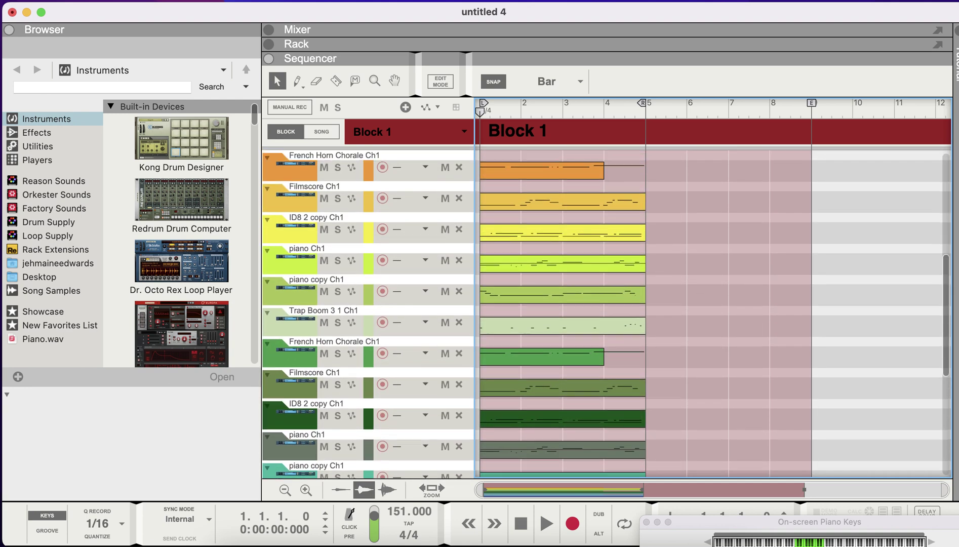
{"action": "scroll", "coordinate": [607, 315], "scroll_direction": "down", "scroll_amount": 10}
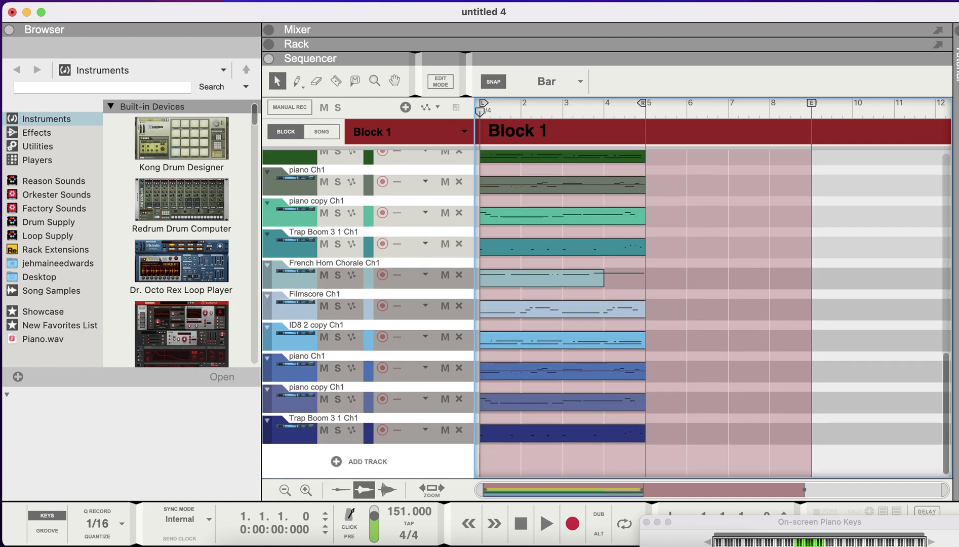
{"action": "scroll", "coordinate": [607, 314], "scroll_direction": "up", "scroll_amount": 8}
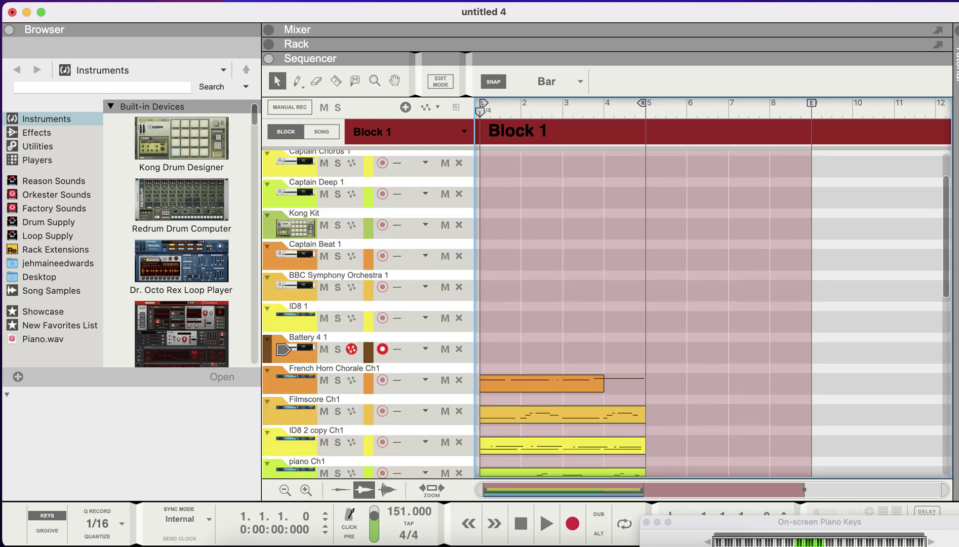
{"action": "scroll", "coordinate": [607, 314], "scroll_direction": "down", "scroll_amount": 8}
{"action": "scroll", "coordinate": [607, 314], "scroll_direction": "up", "scroll_amount": 8}
{"action": "scroll", "coordinate": [607, 314], "scroll_direction": "down", "scroll_amount": 8}
{"action": "scroll", "coordinate": [607, 314], "scroll_direction": "up", "scroll_amount": 6}
{"action": "scroll", "coordinate": [514, 351], "scroll_direction": "down", "scroll_amount": 6}
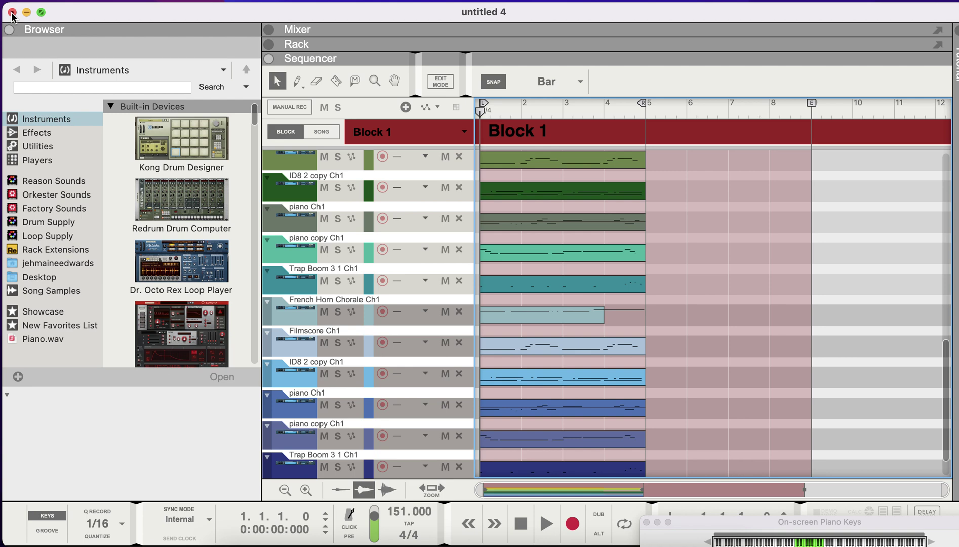
{"action": "left_click", "coordinate": [12, 13]}
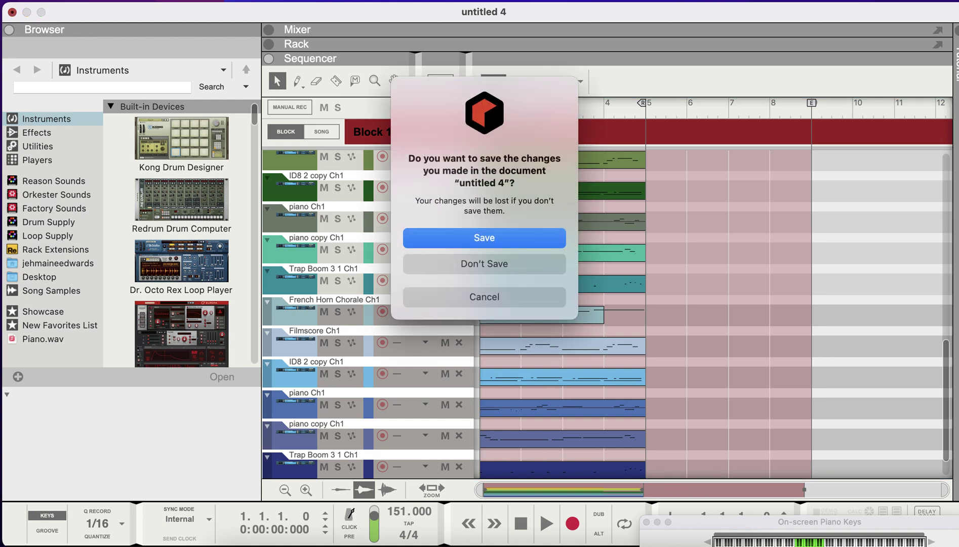